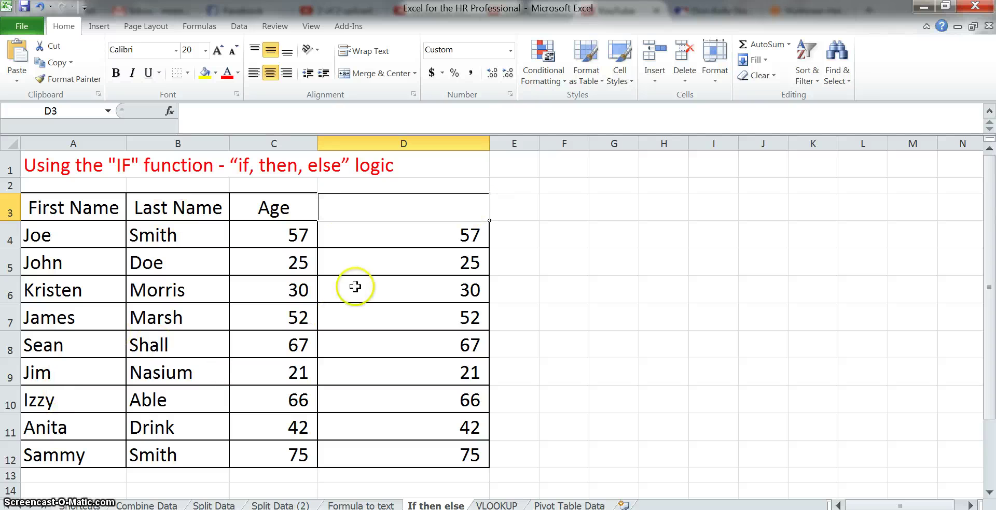
# Step: Clear the copied ages out of D4:D12, leaving D4 selected for the new formula
pyautogui.moveTo(449, 240); pyautogui.dragTo(440, 449)
pyautogui.moveTo(444, 236); pyautogui.dragTo(438, 457)
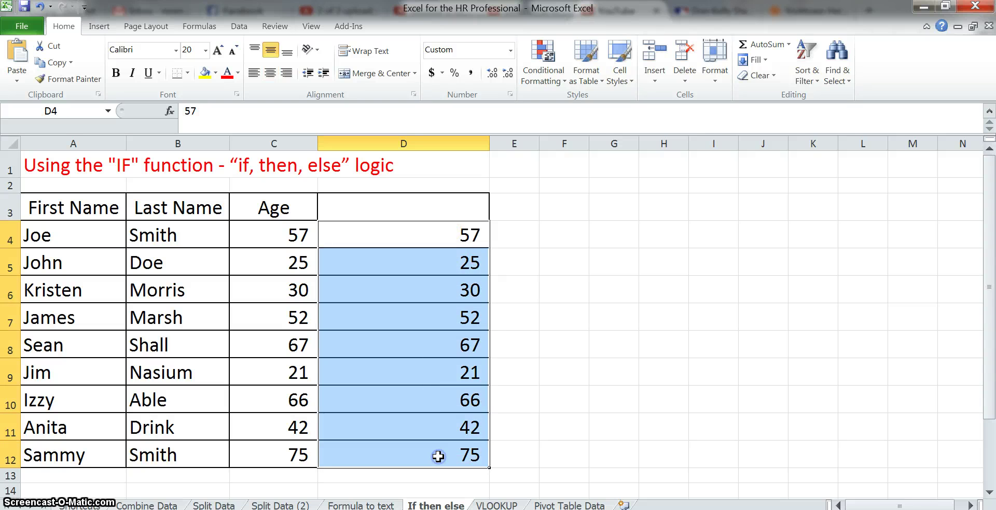
pyautogui.press('Delete')
pyautogui.click(427, 235)
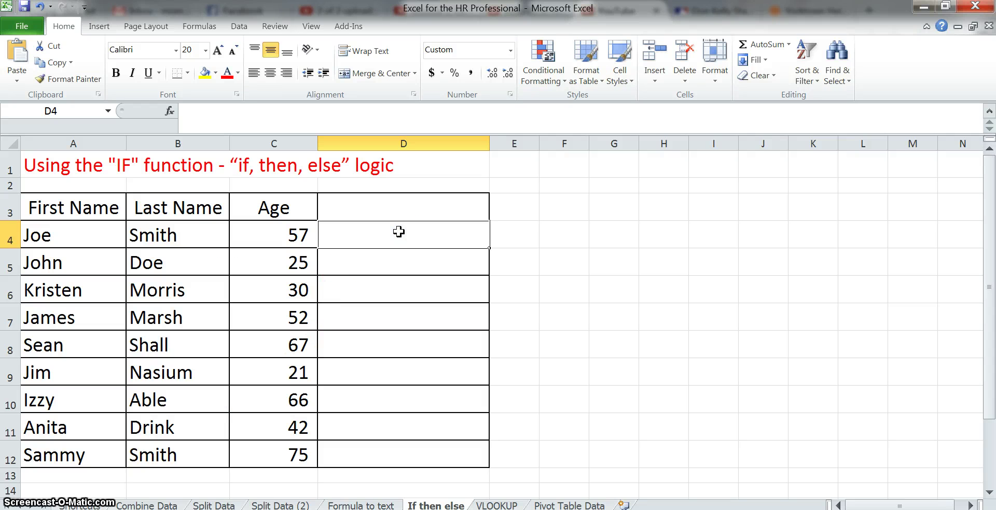
# Step: Begin an IF formula in D4 by entering =if(
pyautogui.write('=')
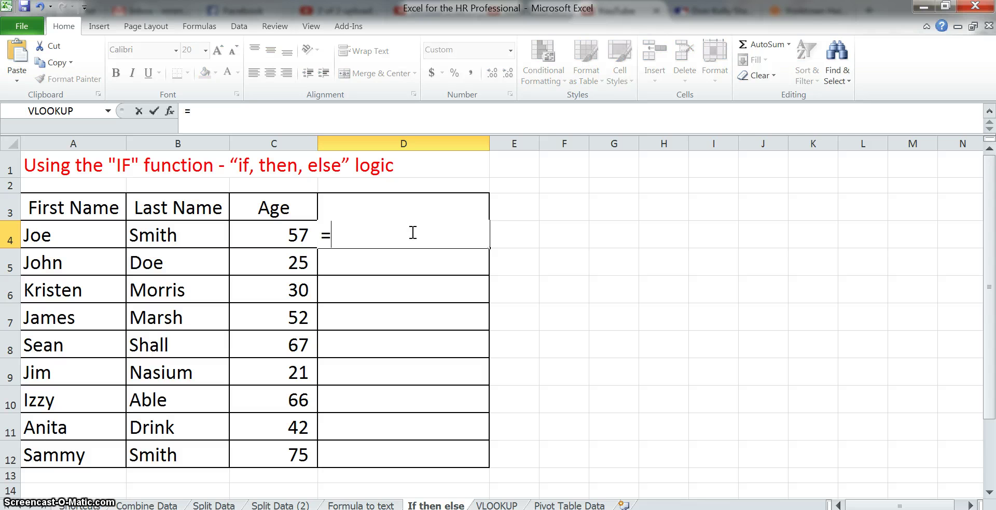
pyautogui.write('if(')
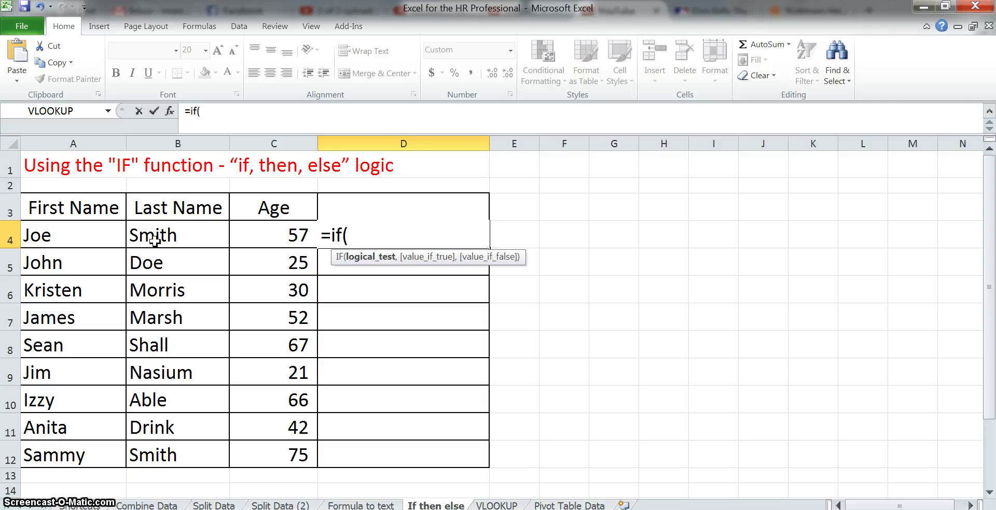
# Step: Complete D4 as =IF(B4="Smith","This is Smith","This is not a Smith")
pyautogui.click(154, 240)
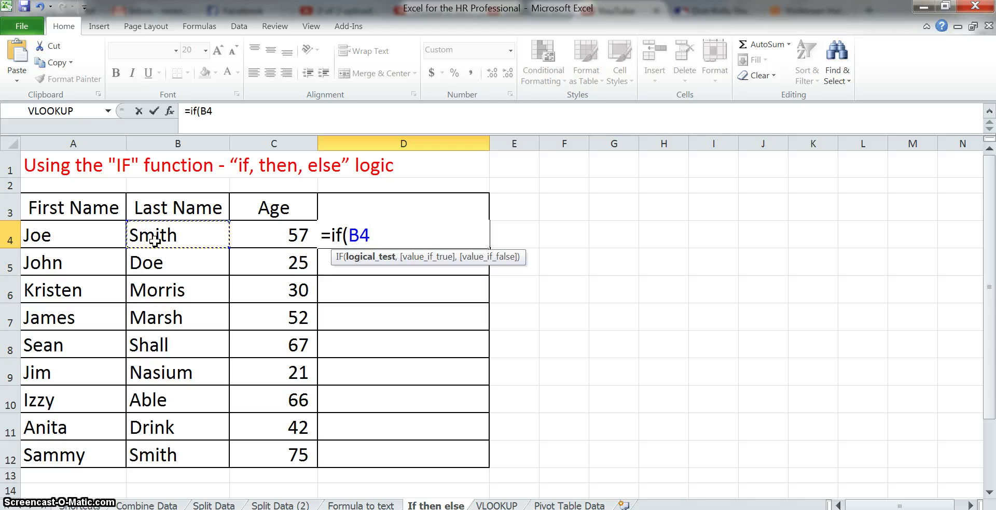
pyautogui.write('=')
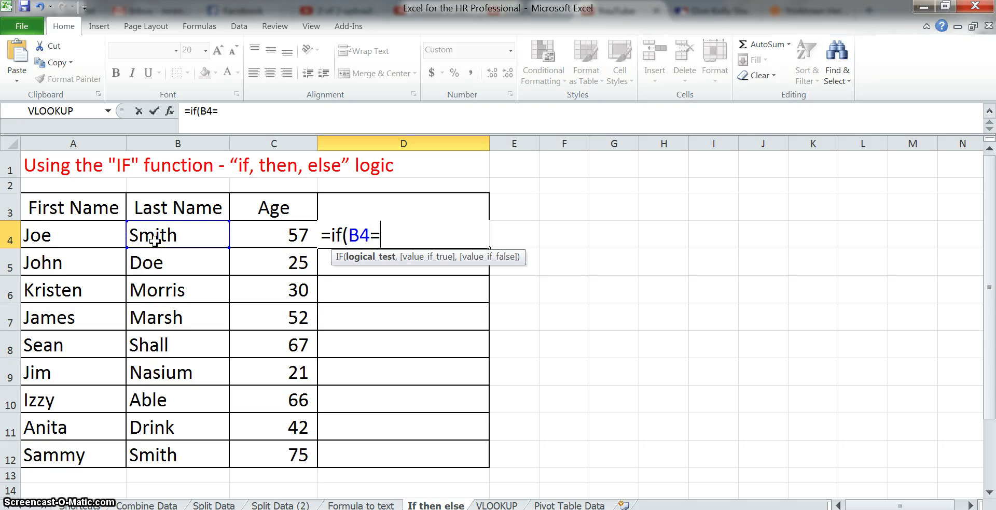
pyautogui.write('"S')
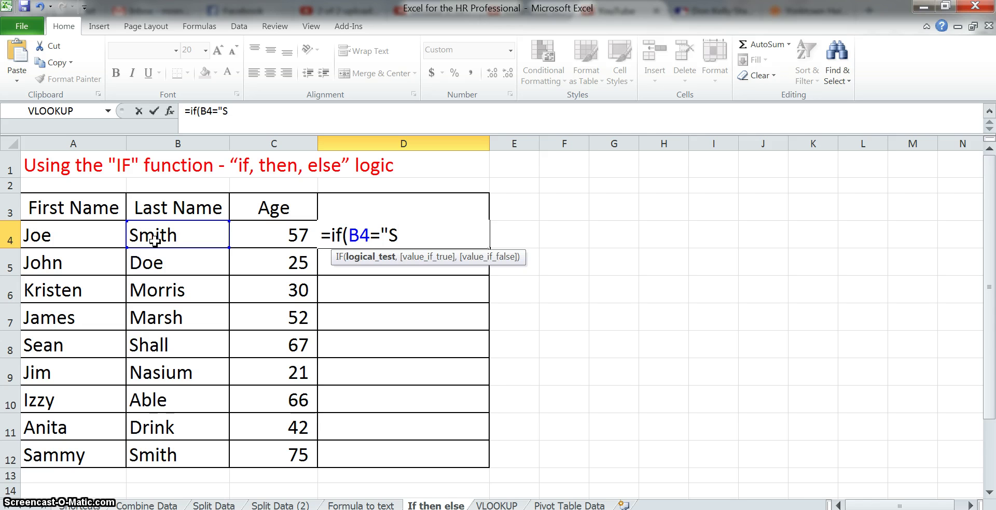
pyautogui.write('mith')
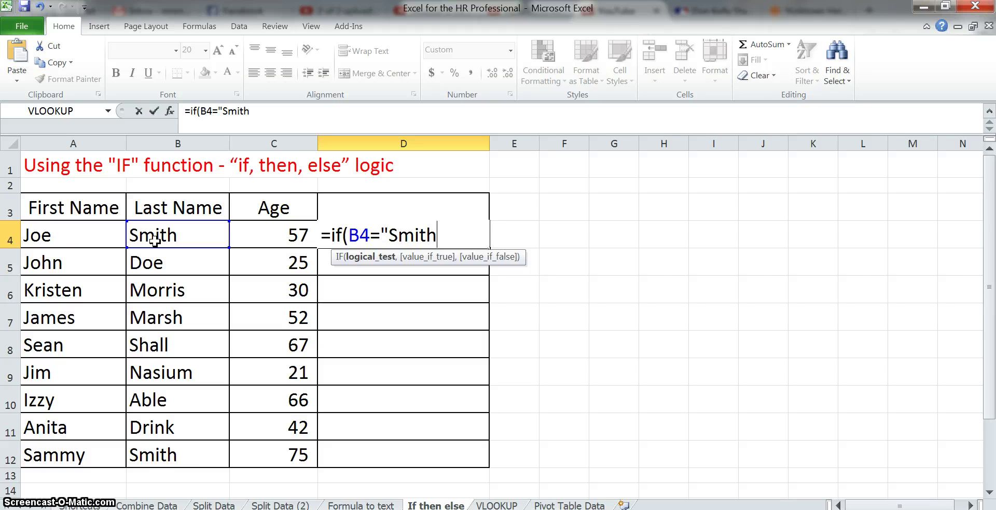
pyautogui.write('",')
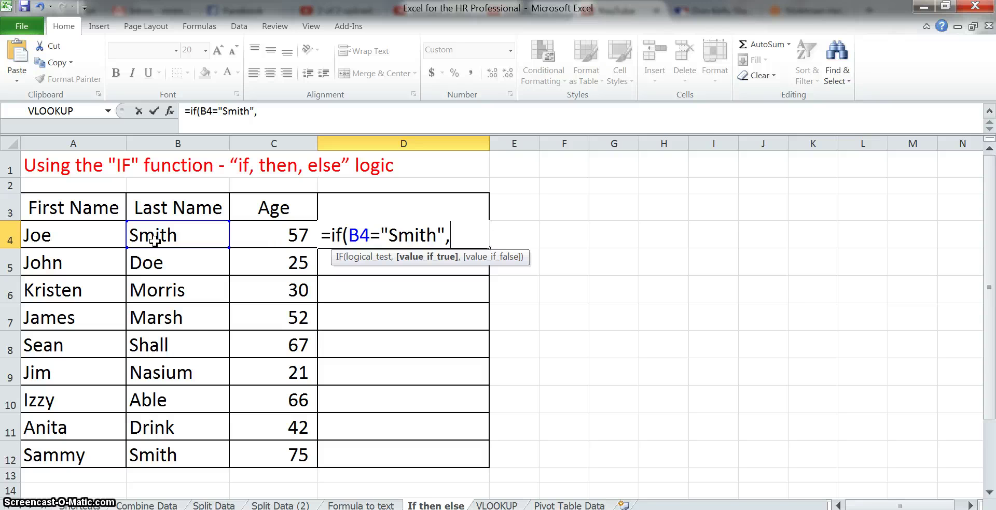
pyautogui.write('"')
pyautogui.write('This is ')
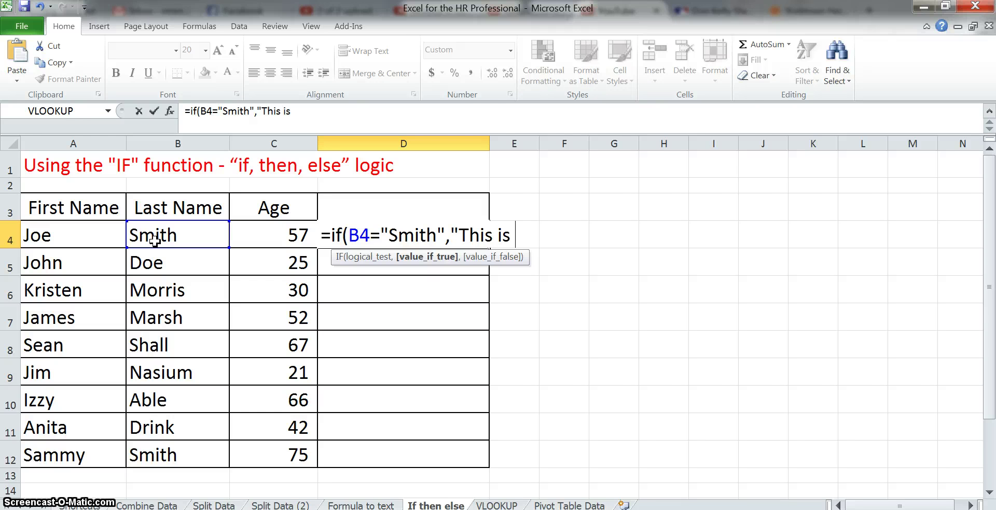
pyautogui.write('Smith')
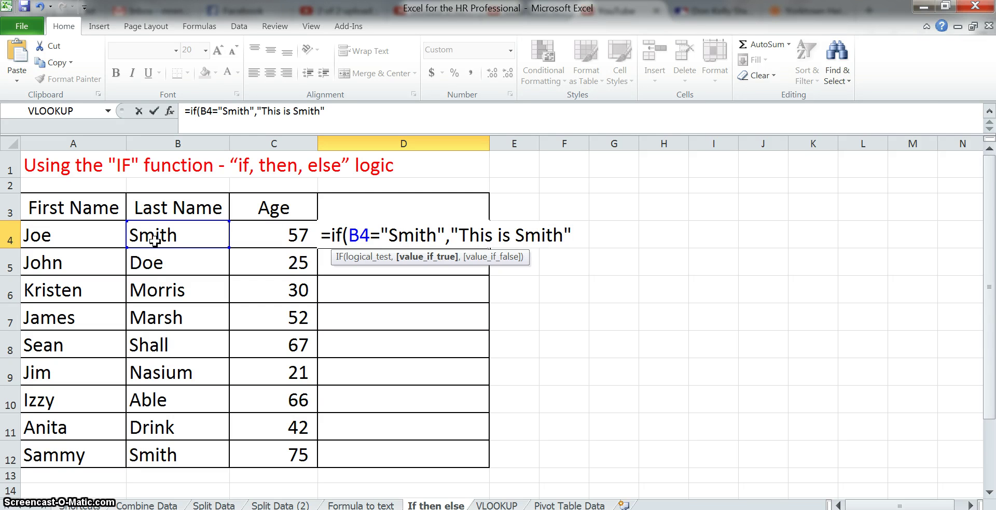
pyautogui.write('",')
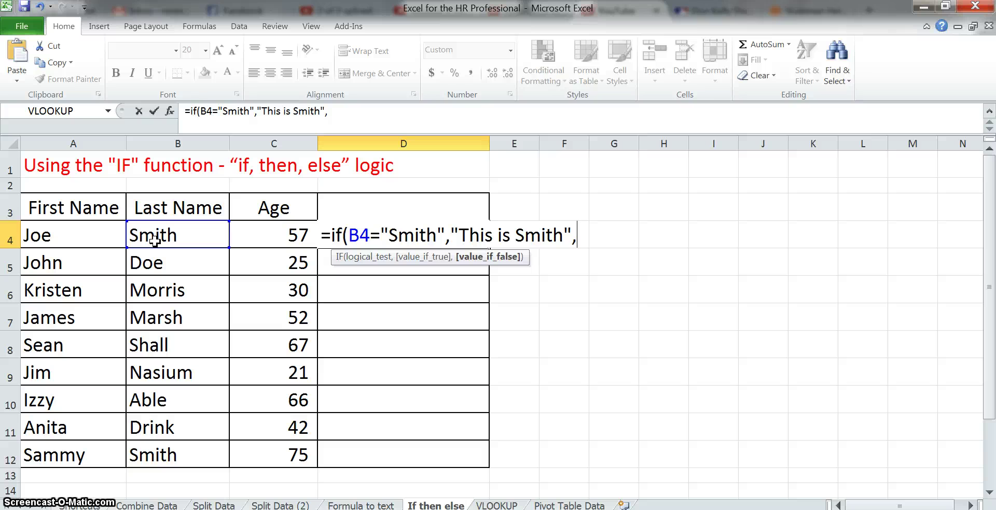
pyautogui.write('","This is not a S')
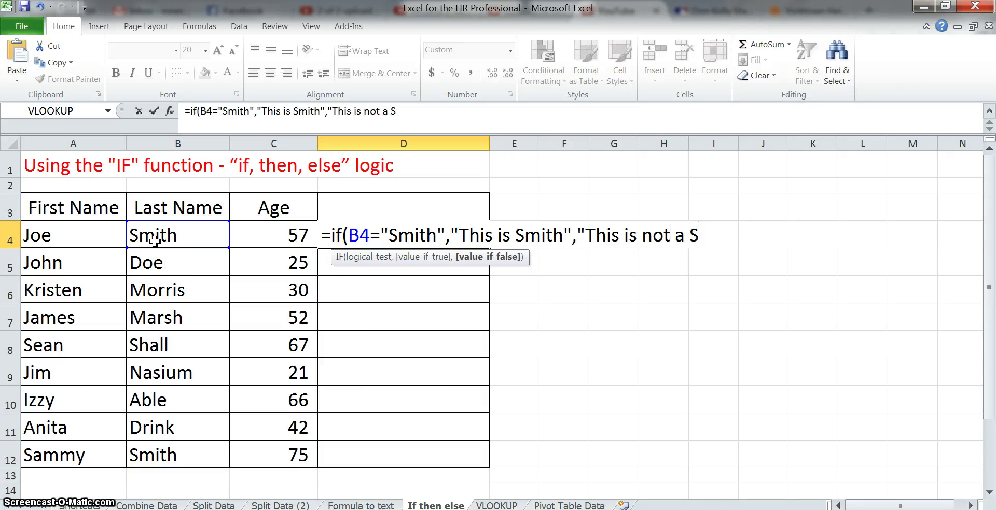
pyautogui.write('mith')
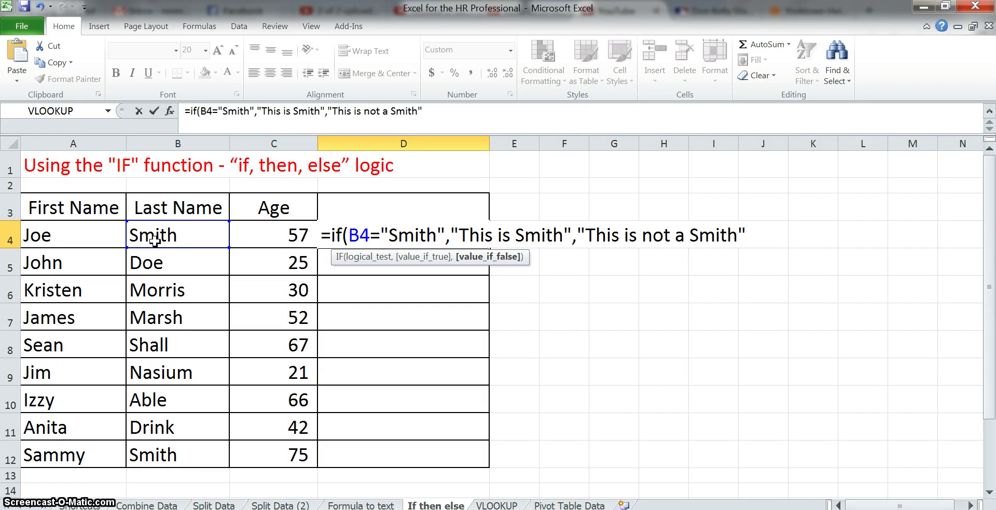
pyautogui.write('")')
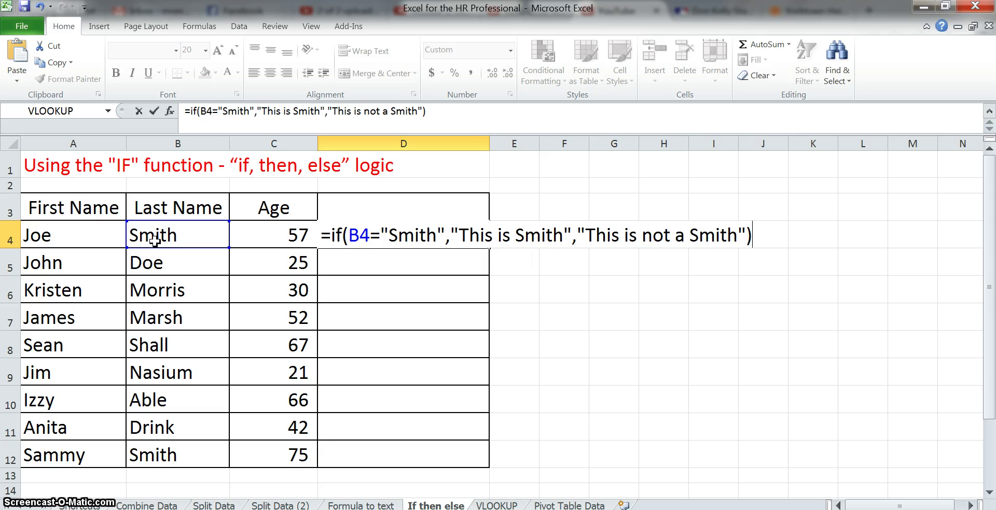
pyautogui.press('Return')
# Step: Copy D4's Smith formula down through D12 and widen column E to 20.00
pyautogui.press('Up')
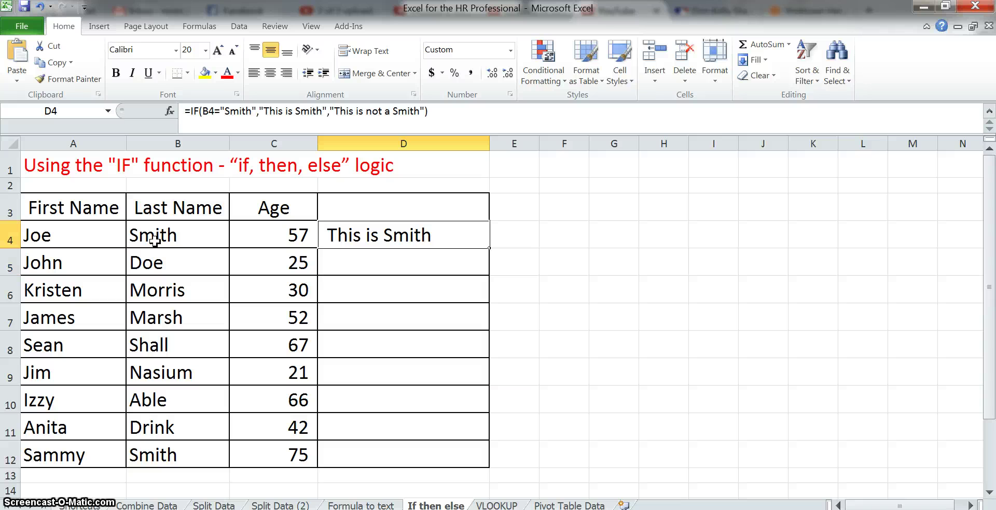
pyautogui.click(155, 240)
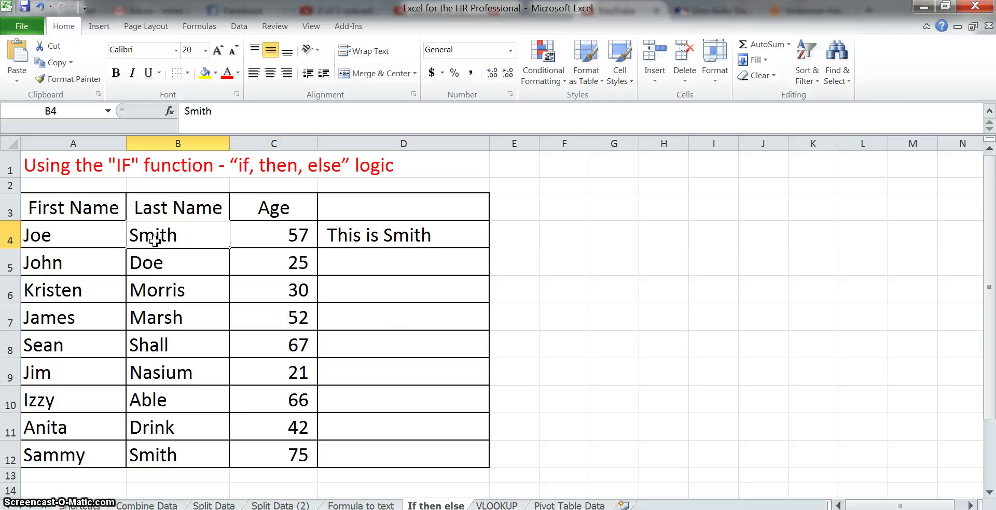
pyautogui.press('Right')
pyautogui.press('Right')
pyautogui.hotkey('ctrl', 'c')
pyautogui.press('Down')
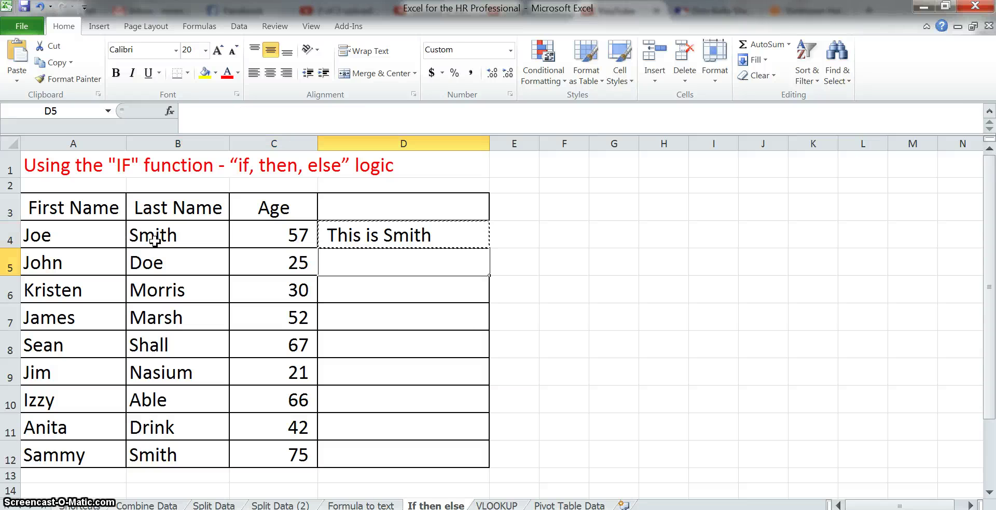
pyautogui.hotkey('shift', 'Down')
pyautogui.hotkey('shift', 'Down')
pyautogui.hotkey('shift', 'Down')
pyautogui.hotkey('shift', 'Down')
pyautogui.hotkey('shift', 'Down')
pyautogui.hotkey('shift', 'Down')
pyautogui.hotkey('shift', 'Down')
pyautogui.press('Return')
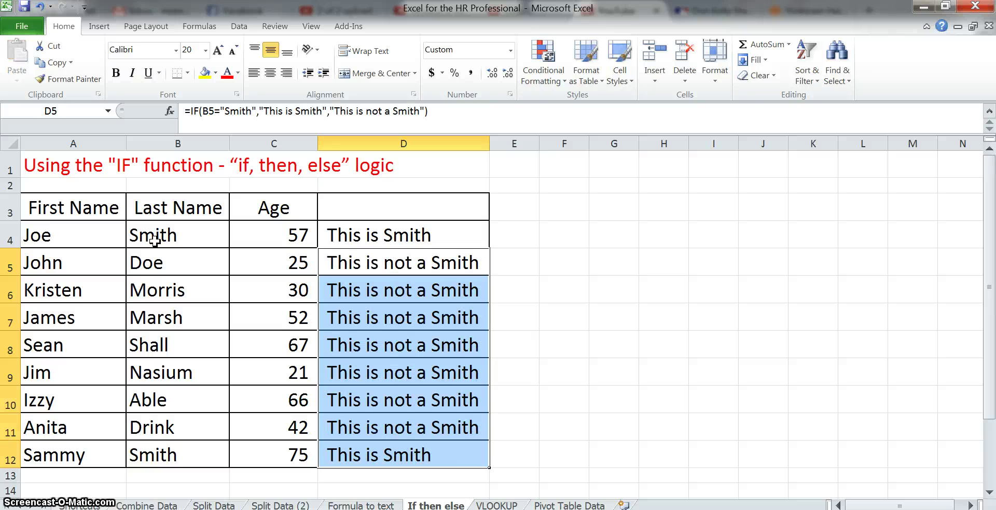
pyautogui.press('Up')
pyautogui.press('Down')
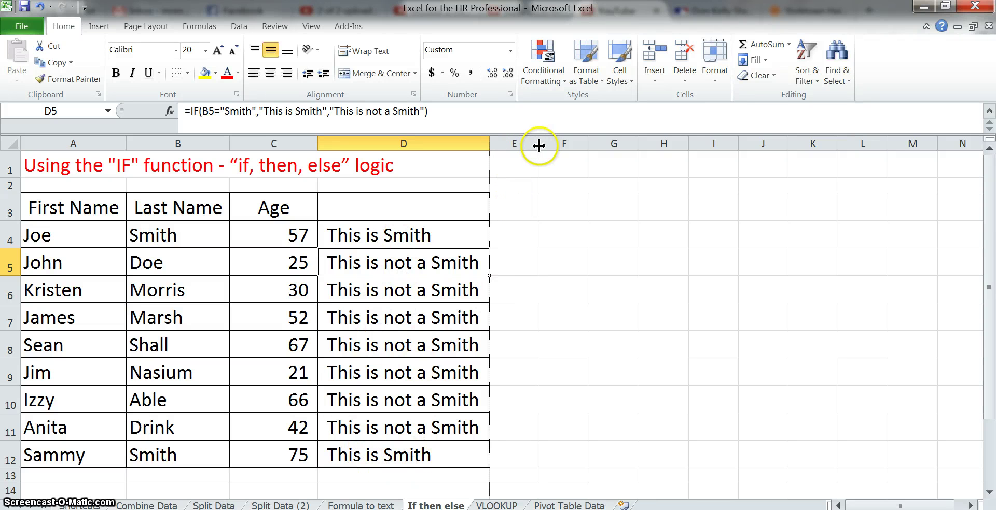
pyautogui.moveTo(539, 144); pyautogui.dragTo(607, 144)
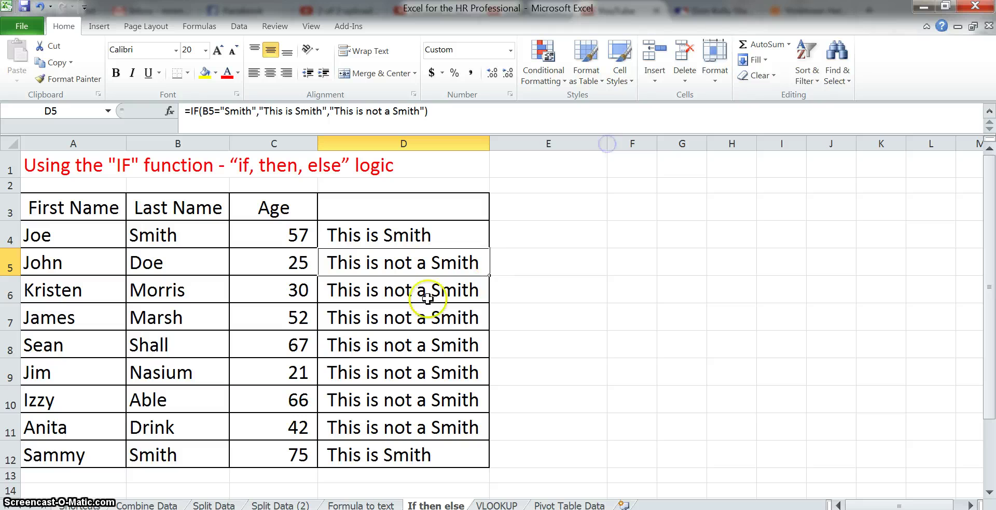
# Step: Change D4's false result to "" so it reads =IF(B4="Smith","This is Smith","")
pyautogui.click(407, 236)
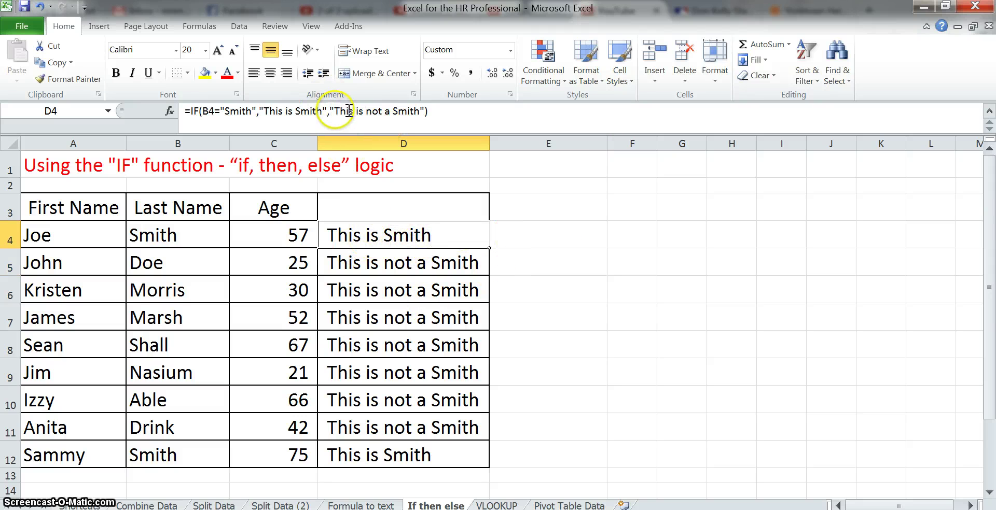
pyautogui.moveTo(334, 111); pyautogui.dragTo(421, 112)
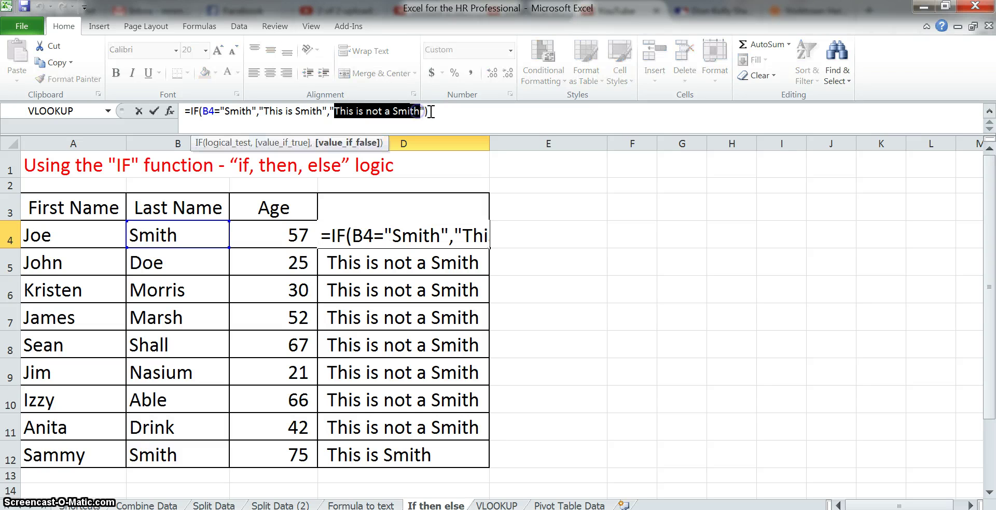
pyautogui.press('BackSpace')
pyautogui.press('Return')
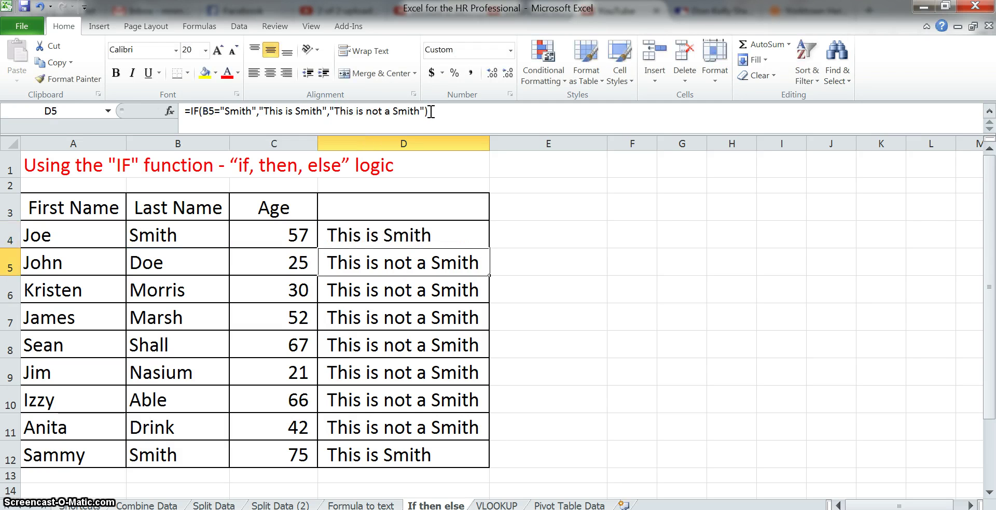
pyautogui.press('Up')
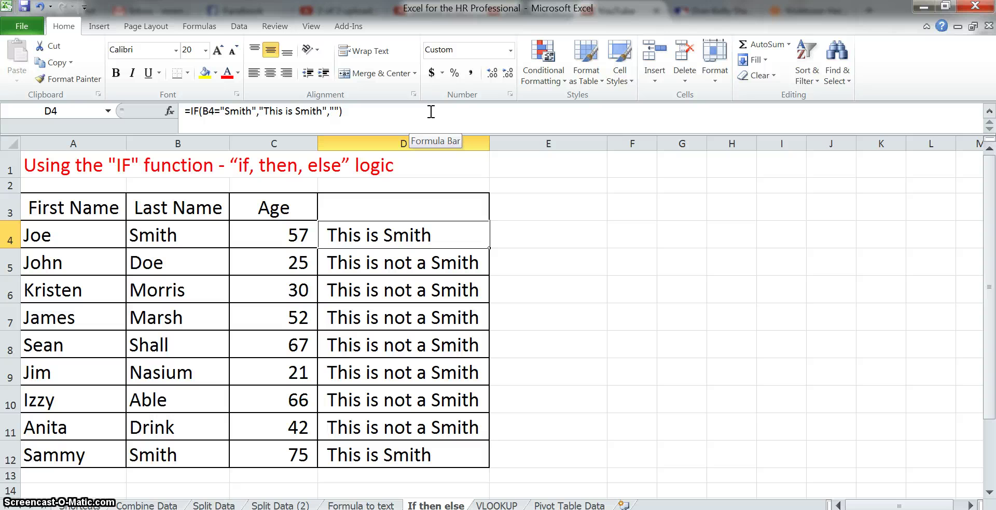
# Step: Copy the updated Smith formula from D4 into D5 through D12
pyautogui.hotkey('ctrl', 'c')
pyautogui.press('Down')
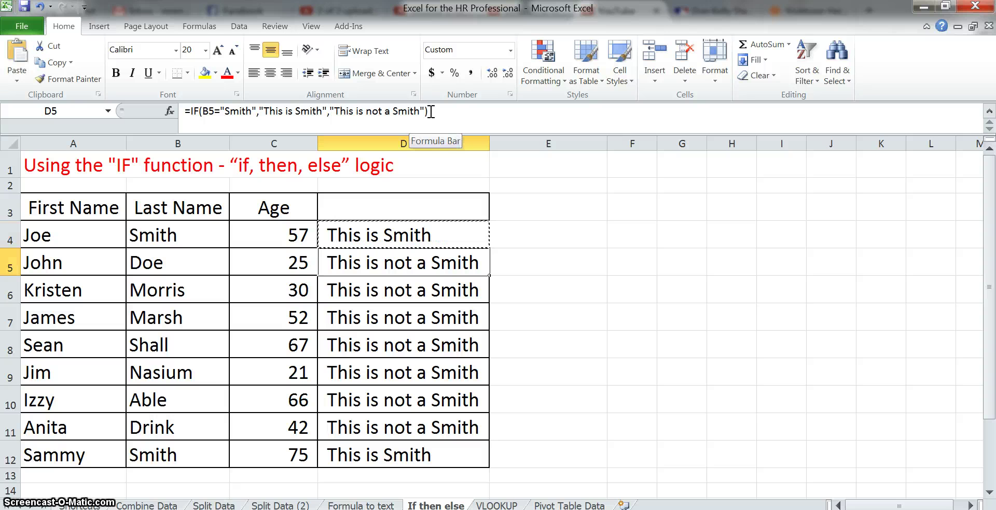
pyautogui.press('Return')
pyautogui.press('Down')
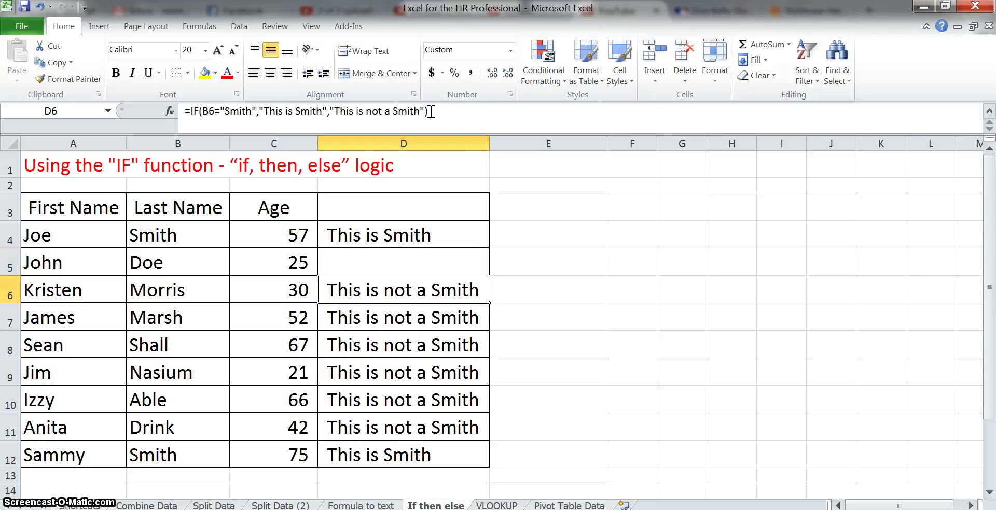
pyautogui.press('Up')
pyautogui.hotkey('ctrl', 'c')
pyautogui.press('Down')
pyautogui.hotkey('shift', 'Down')
pyautogui.hotkey('shift', 'Down')
pyautogui.hotkey('shift', 'Down')
pyautogui.hotkey('shift', 'Down')
pyautogui.hotkey('shift', 'Down')
pyautogui.hotkey('shift', 'Down')
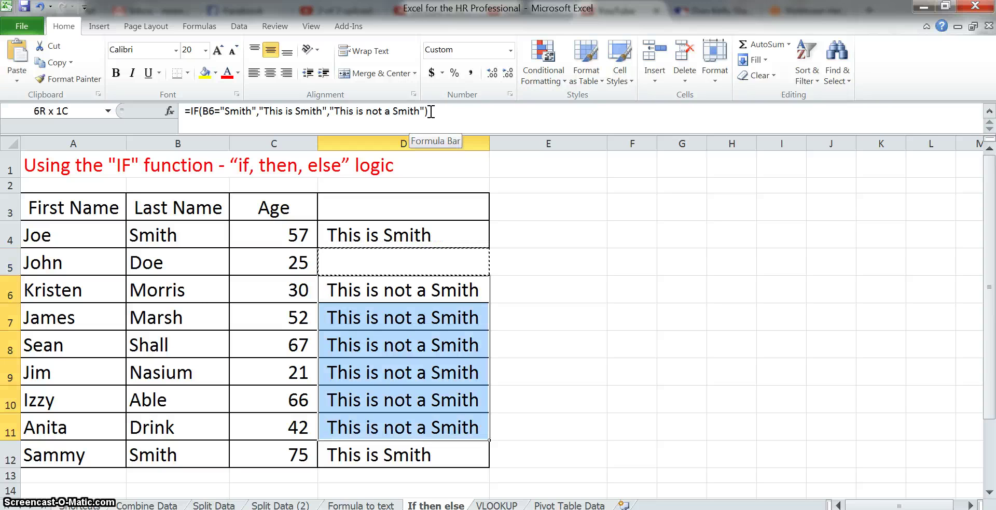
pyautogui.press('Return')
pyautogui.press('Up')
pyautogui.press('Up')
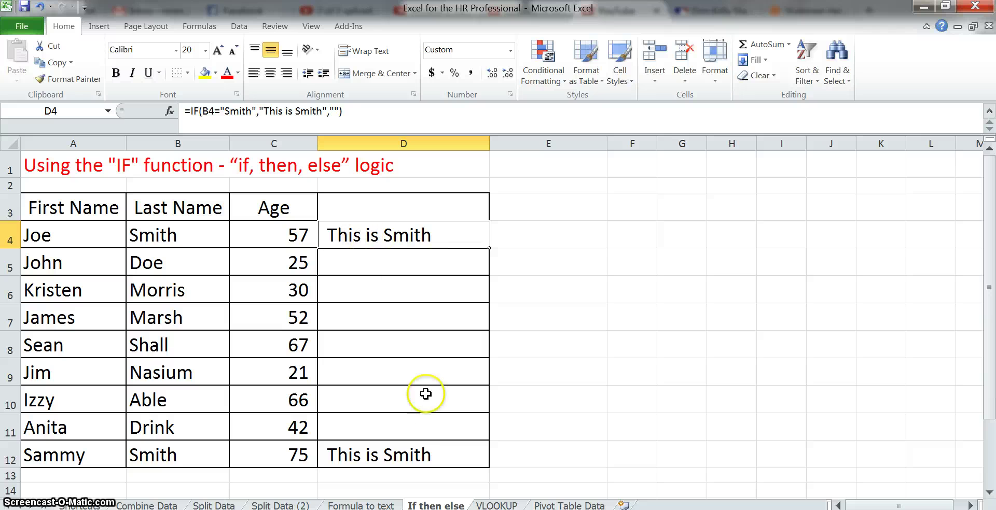
# Step: Enter =IF(C4>=65,"Over 65","") in cell E4
pyautogui.click(538, 222)
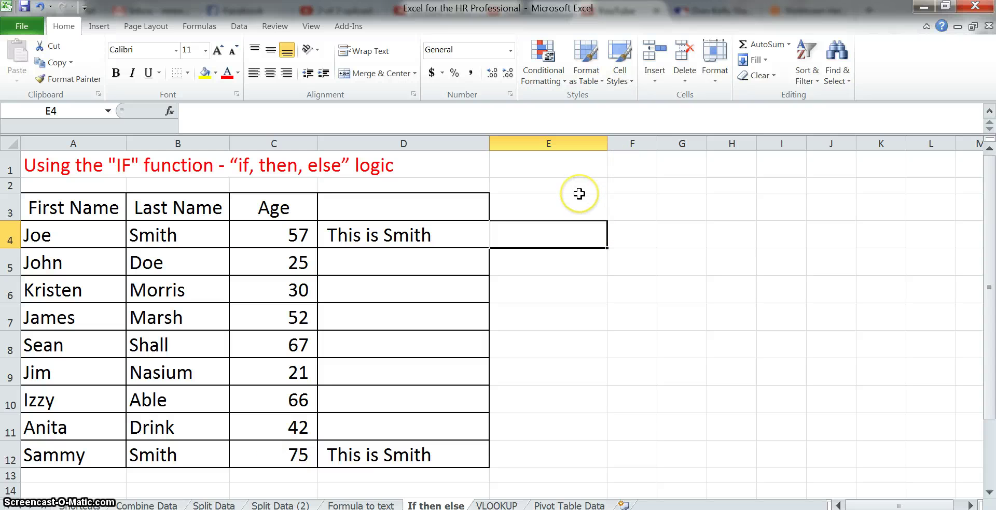
pyautogui.write('=')
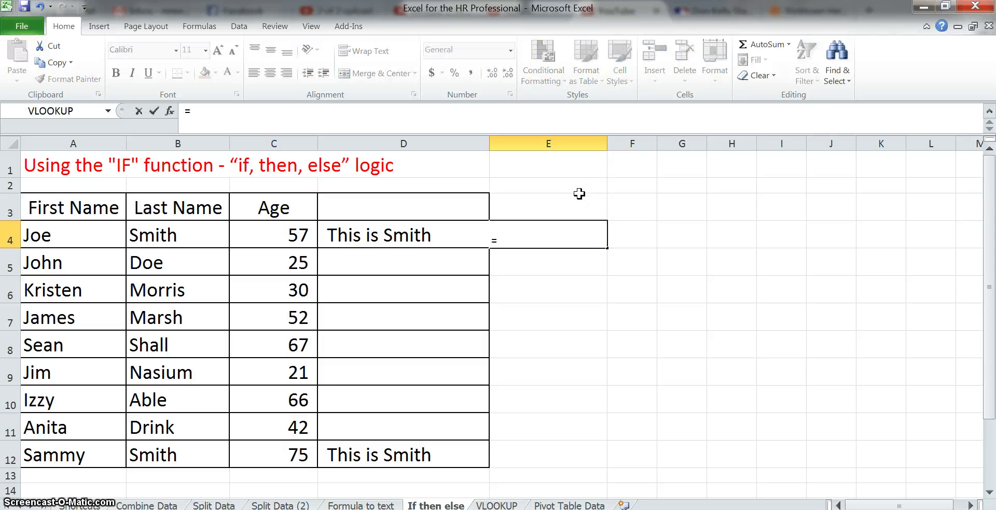
pyautogui.write('if(')
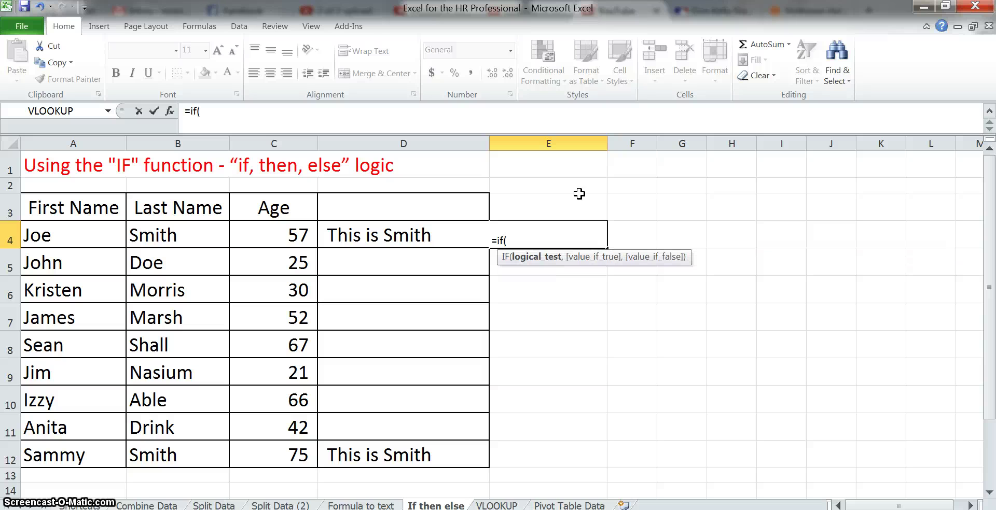
pyautogui.click(291, 237)
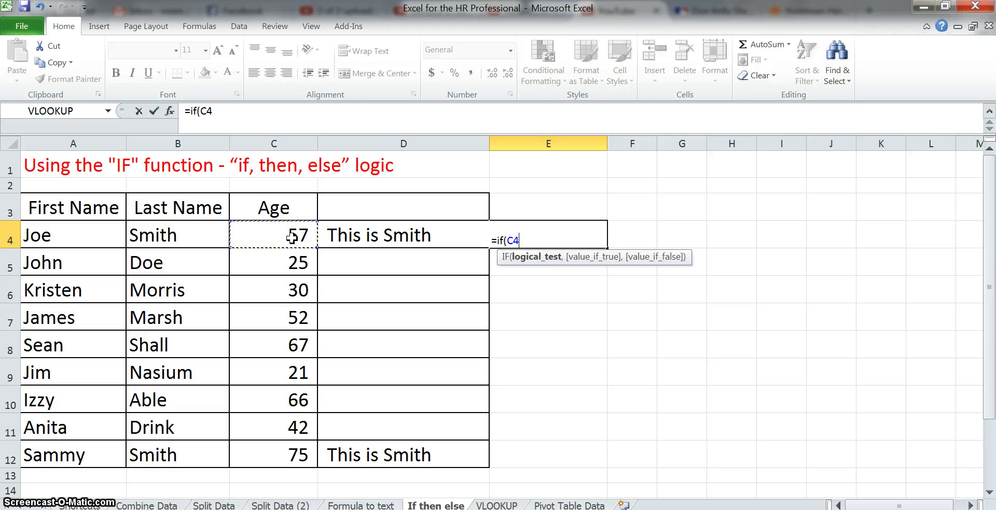
pyautogui.write('>')
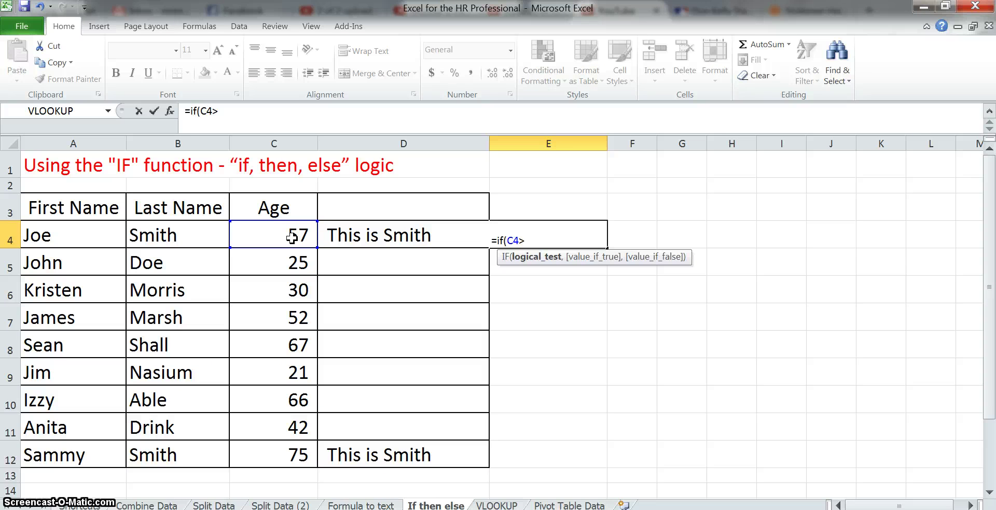
pyautogui.write('=65,')
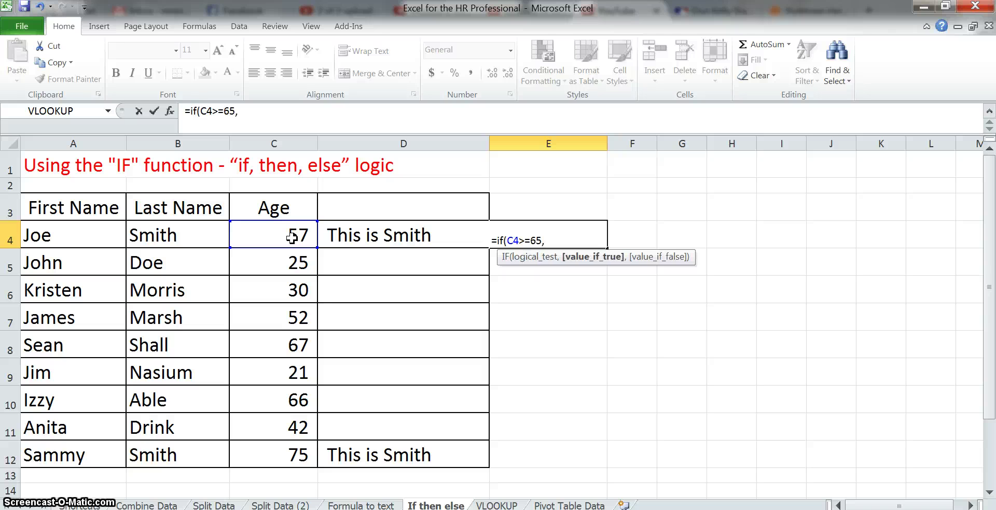
pyautogui.write('"')
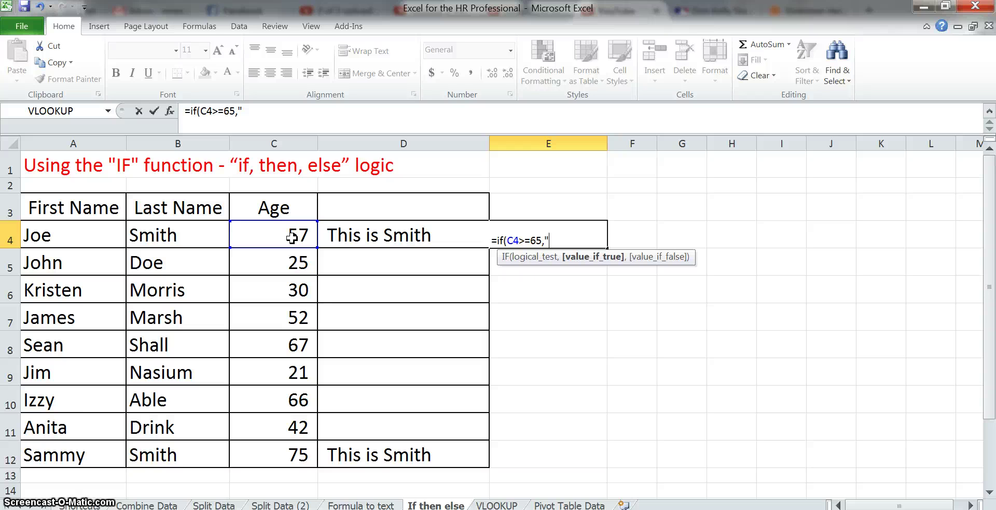
pyautogui.write('Over 65",')
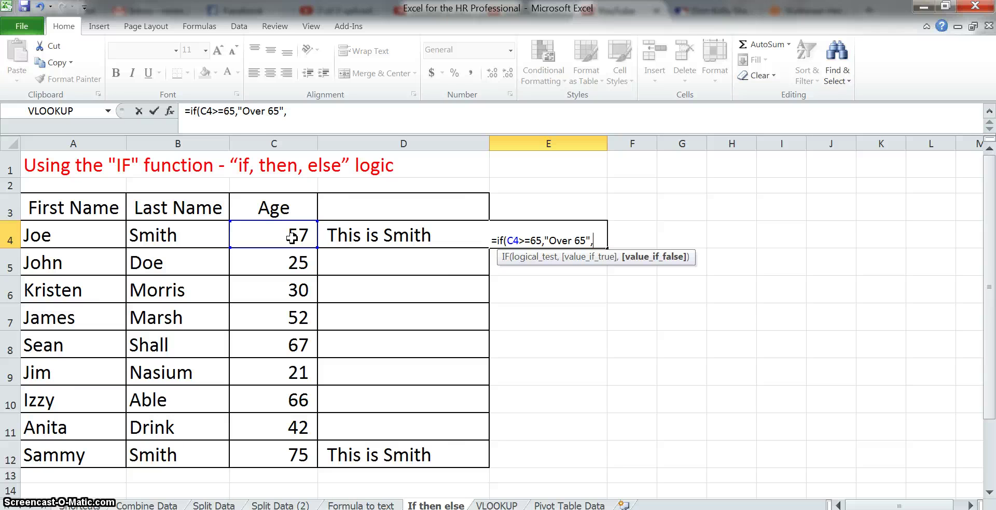
pyautogui.write('"')
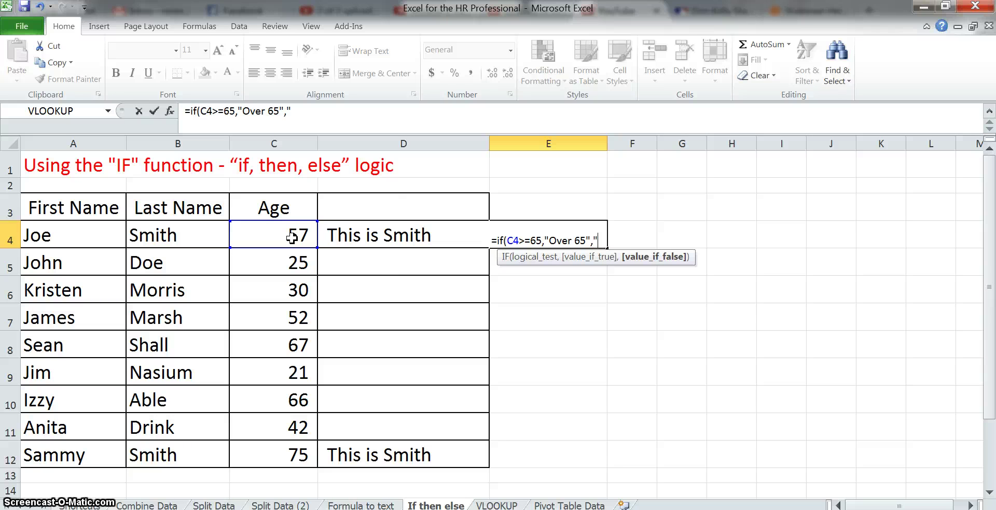
pyautogui.write('")')
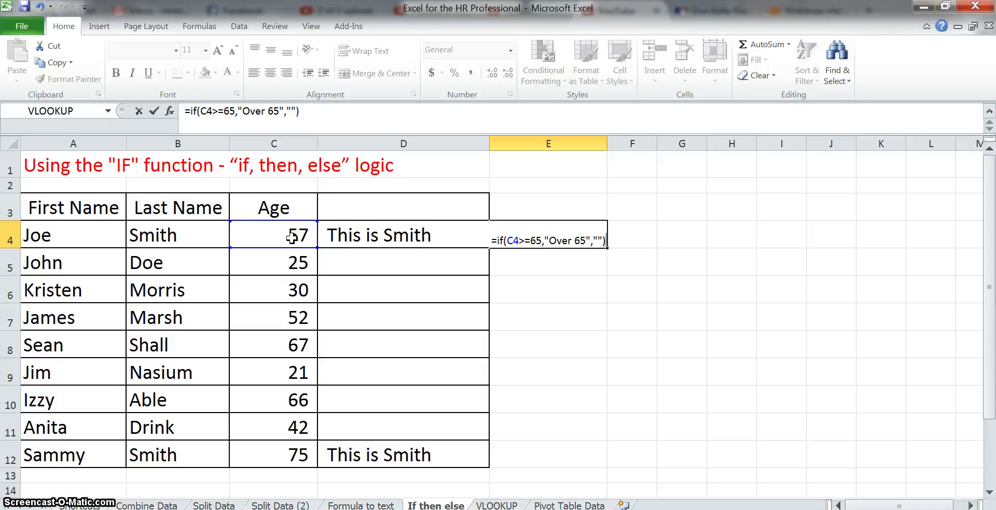
pyautogui.press('Return')
pyautogui.press('Up')
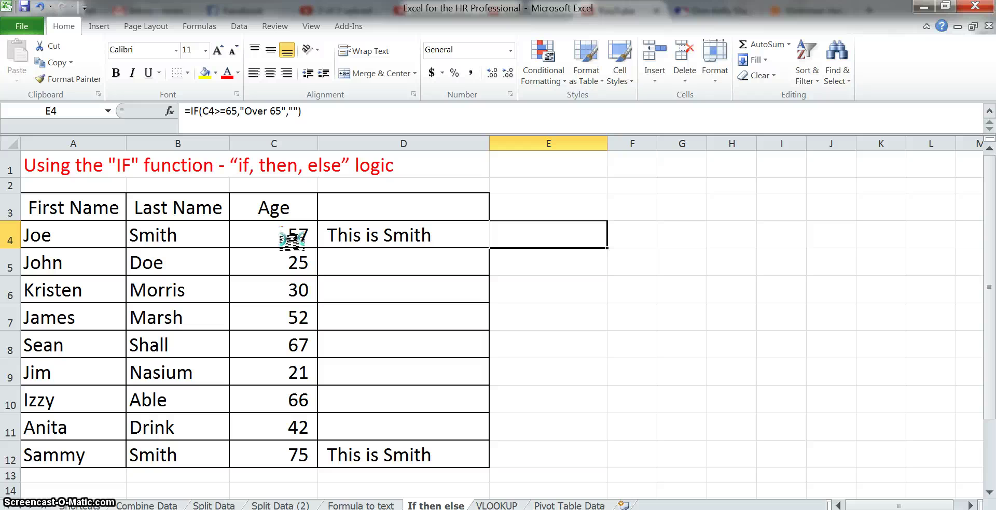
# Step: Fill the age formula from E4 down through E12
pyautogui.hotkey('ctrl', 'c')
pyautogui.press('Down')
pyautogui.hotkey('shift', 'Down')
pyautogui.hotkey('shift', 'Down')
pyautogui.hotkey('shift', 'Down')
pyautogui.hotkey('shift', 'Down')
pyautogui.hotkey('shift', 'Down')
pyautogui.hotkey('shift', 'Down')
pyautogui.hotkey('shift', 'Down')
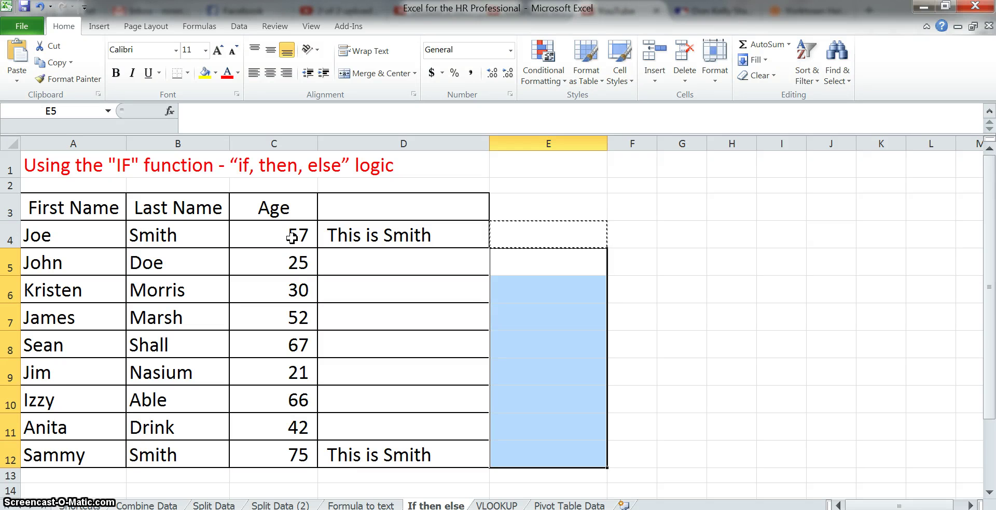
pyautogui.press('Return')
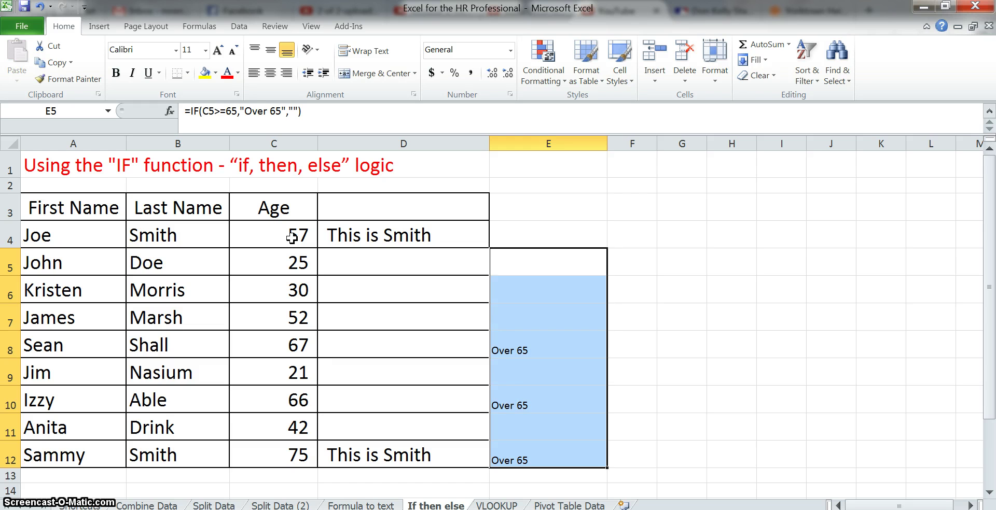
# Step: Check that "Over 65" appears only in rows 8, 10 and 12 (ages 67, 66, 75)
pyautogui.press('Down')
pyautogui.press('Down')
pyautogui.press('Down')
pyautogui.press('Left')
pyautogui.press('Left')
pyautogui.press('Right')
pyautogui.press('Right')
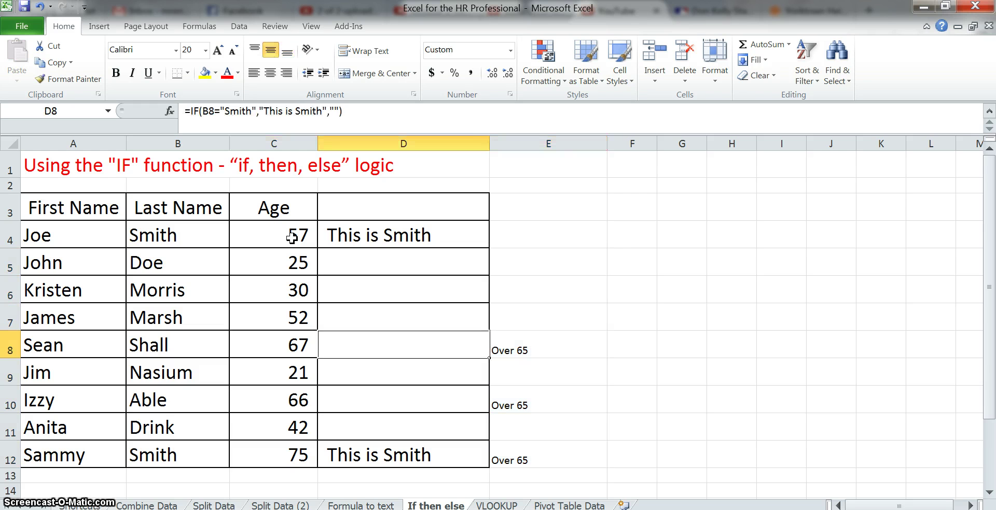
pyautogui.press('Down')
pyautogui.press('Down')
pyautogui.press('Left')
pyautogui.press('Left')
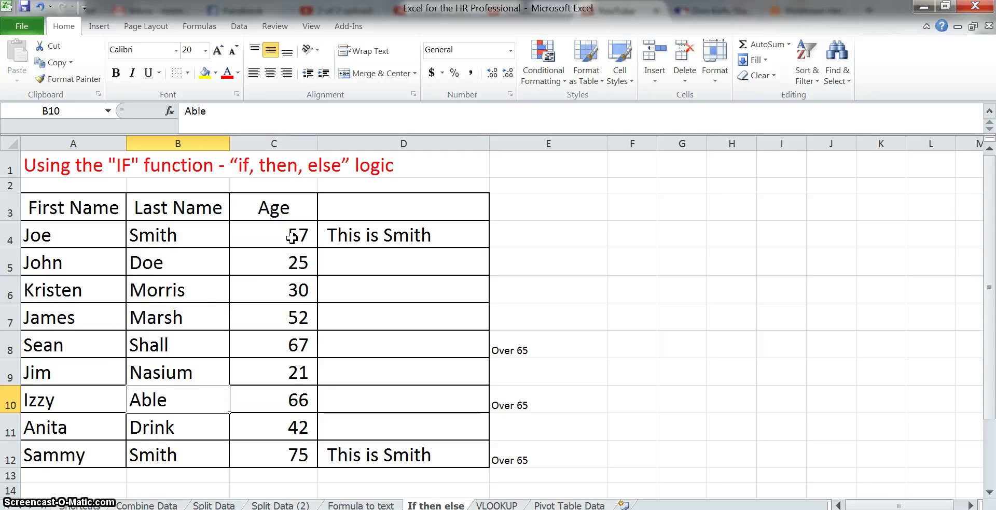
pyautogui.press('Right')
pyautogui.press('Down')
pyautogui.press('Down')
pyautogui.press('Down')
pyautogui.press('Up')
pyautogui.press('Right')
pyautogui.press('Right')
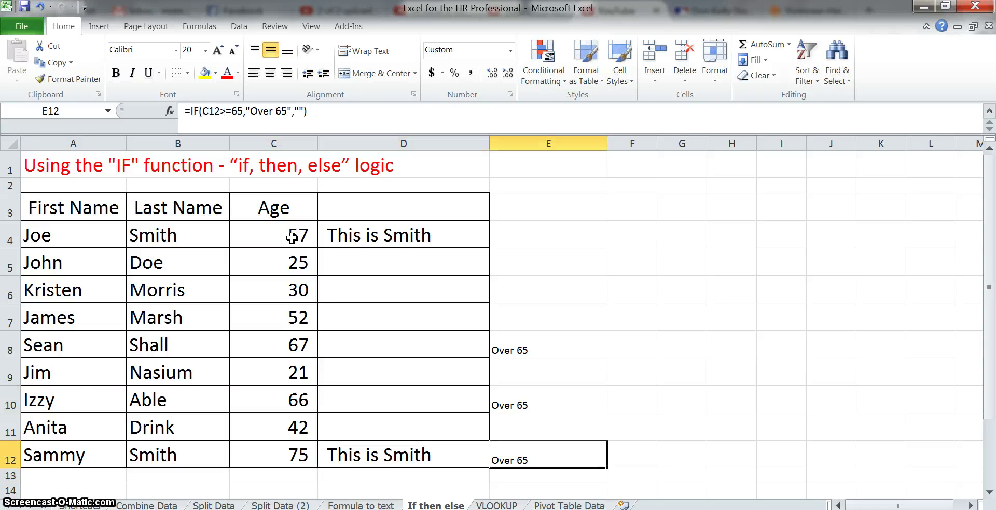
pyautogui.press('Up')
pyautogui.press('Up')
pyautogui.press('Up')
pyautogui.press('Up')
pyautogui.press('Up')
pyautogui.press('Up')
pyautogui.press('Up')
pyautogui.press('Up')
pyautogui.press('Up')
pyautogui.press('Up')
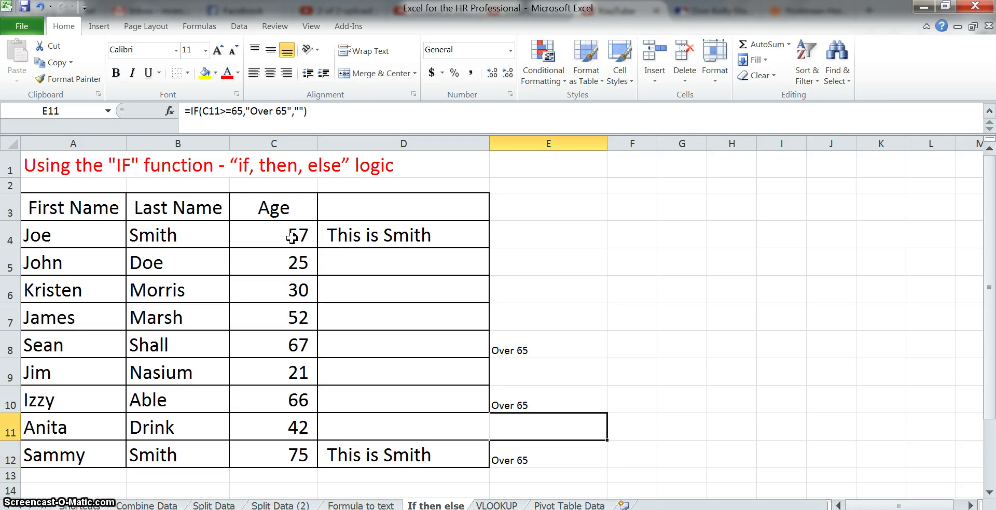
pyautogui.press('Down')
pyautogui.press('Down')
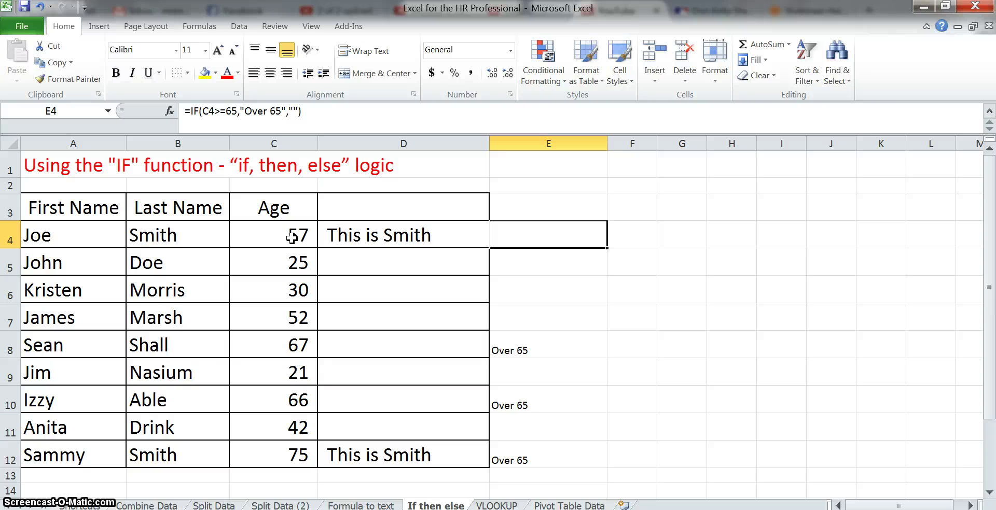